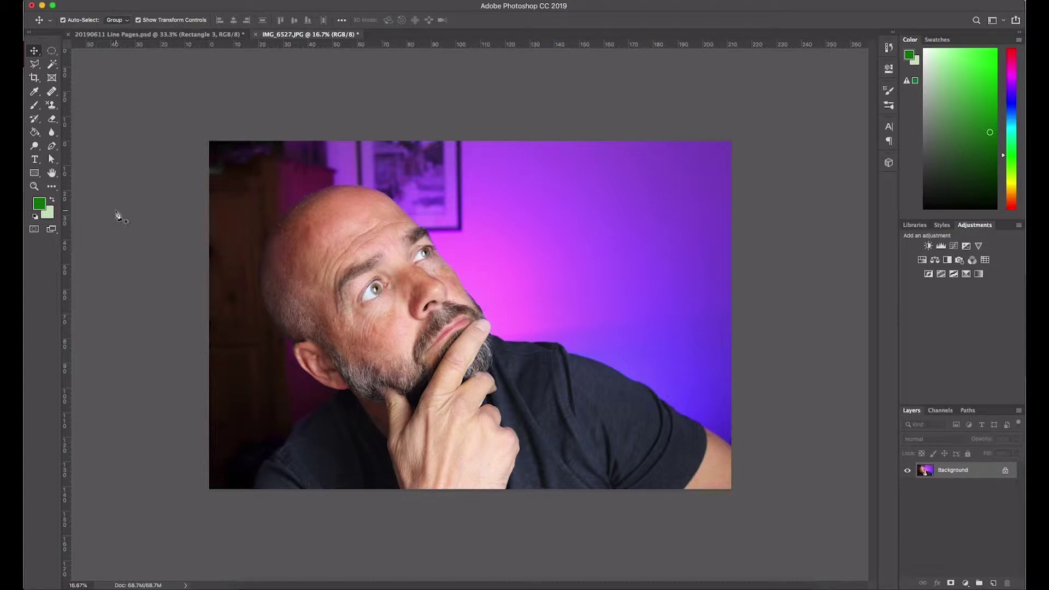
Pick the Pen tool in Path mode with the P shortcut
key("p")
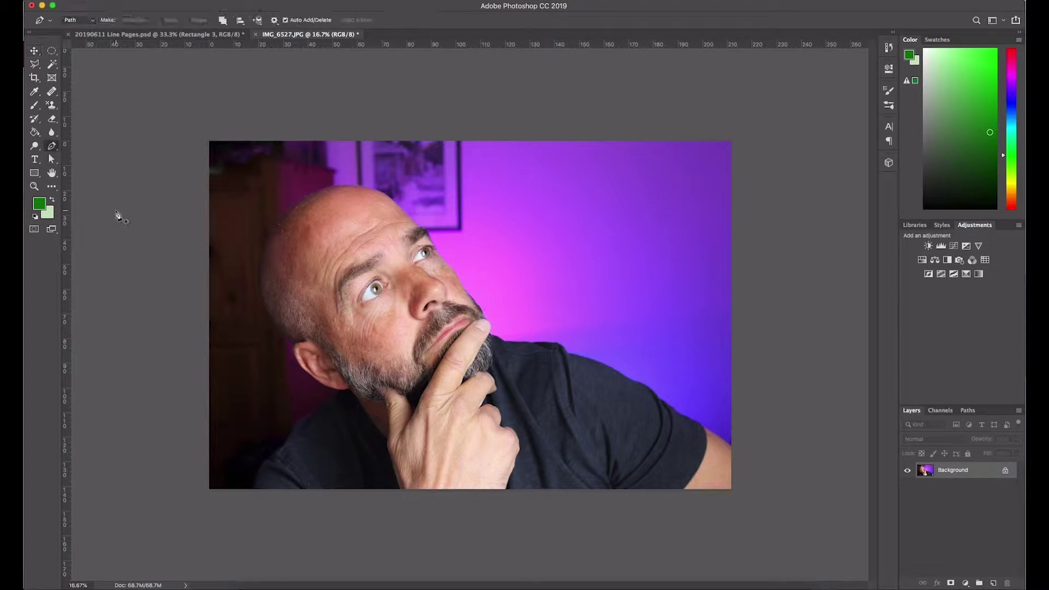
Trace the path from the bottom-left edge up the man's back, over his head and down the jaw
left_click(254, 489)
left_click_drag(278, 454, 300, 448)
left_click(278, 455, "alt")
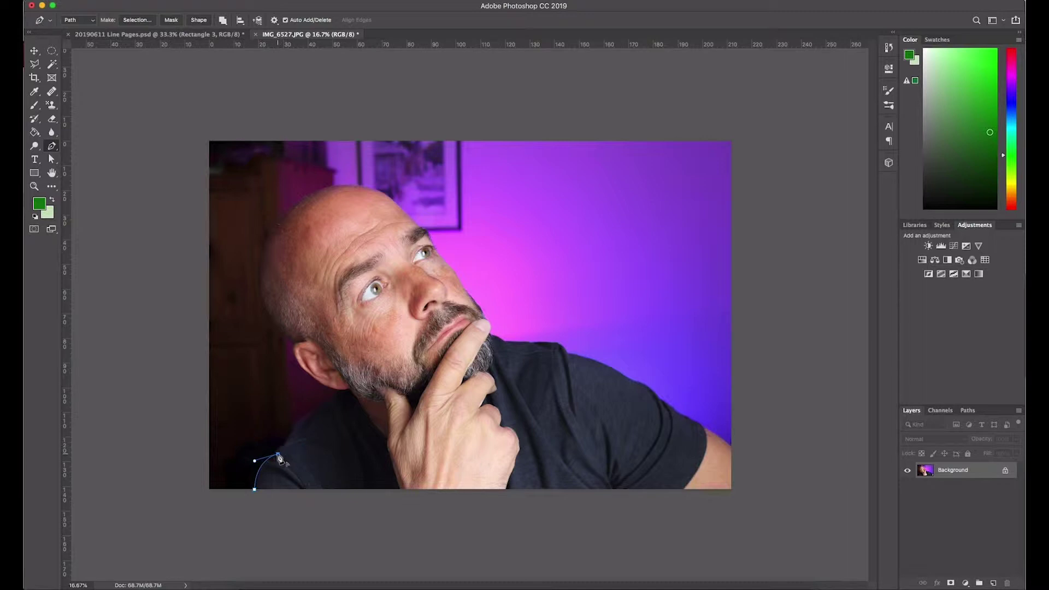
left_click(295, 428)
left_click_drag(337, 391, 343, 392)
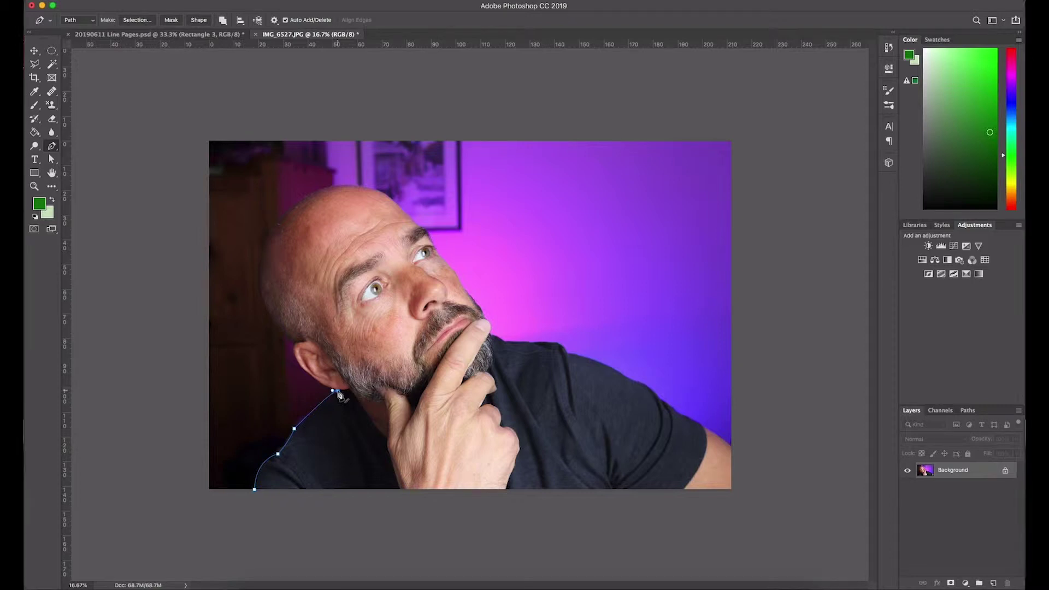
left_click_drag(294, 345, 300, 318)
left_click_drag(276, 225, 328, 171)
left_click(276, 226)
left_click_drag(385, 195, 429, 225)
mouse_move(445, 282)
left_mouse_down()
mouse_move(439, 260)
mouse_move(453, 271)
left_mouse_up()
left_click(460, 283)
left_click_drag(485, 317, 507, 346)
Continue the path along the shoulder to the right edge, back below the photo, and close it
left_click(529, 342)
left_click(567, 354)
left_click_drag(634, 380, 683, 422)
left_click(660, 400)
left_click_drag(732, 445, 759, 470)
left_click(746, 510)
left_click(663, 528)
left_click(534, 528)
left_click(427, 528)
left_click(359, 521)
left_click(287, 513)
left_click(255, 489)
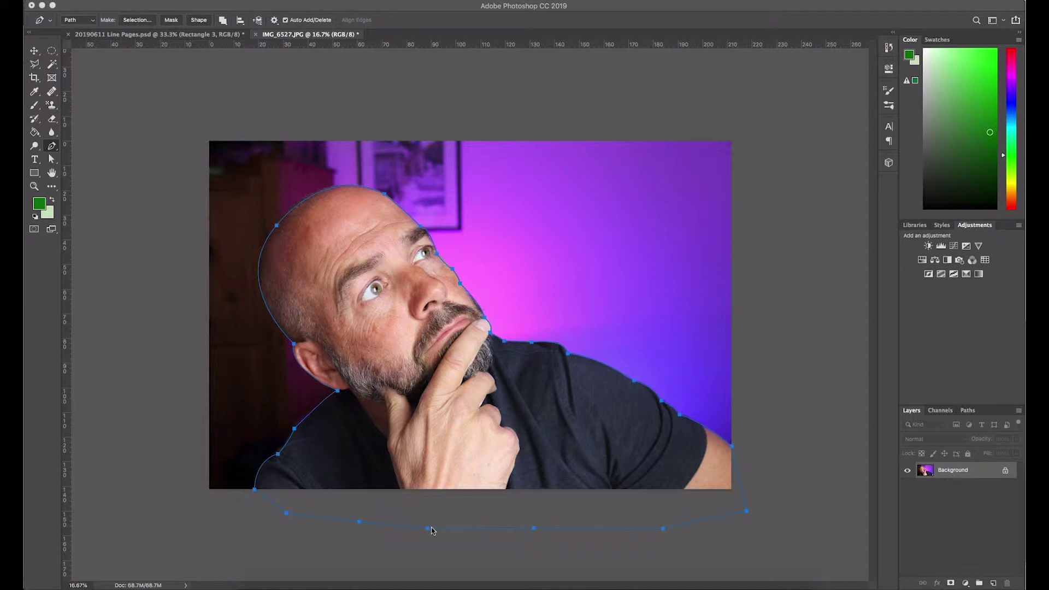
Load the path as a selection and add a layer mask to Layer 0
key("ctrl+Return")
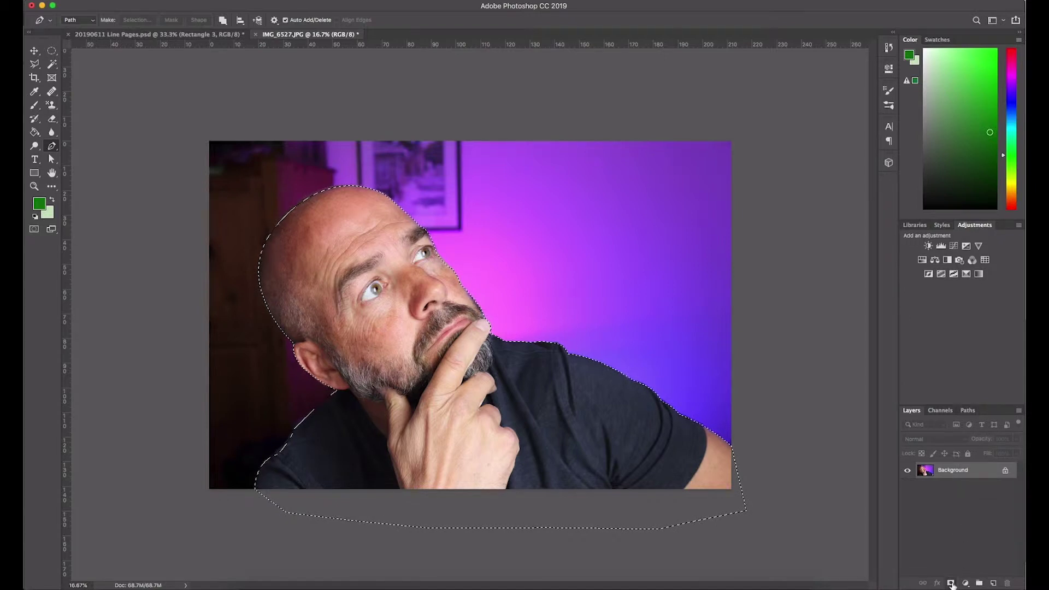
left_click(951, 583)
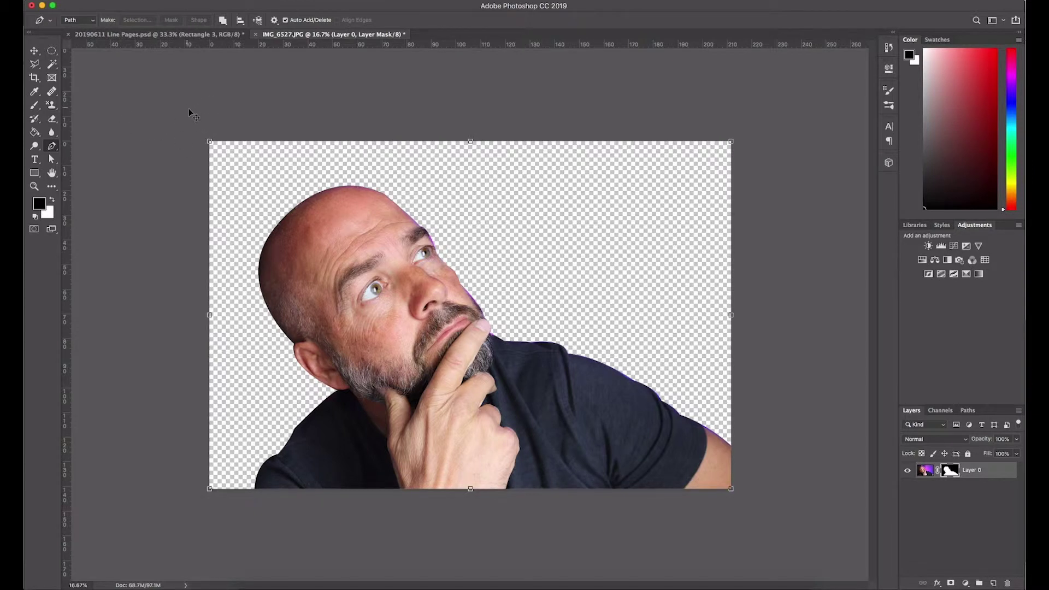
Switch to the Move tool, target Layer 0's pixels rather than its mask, and open the File menu
key("v")
key("super+2")
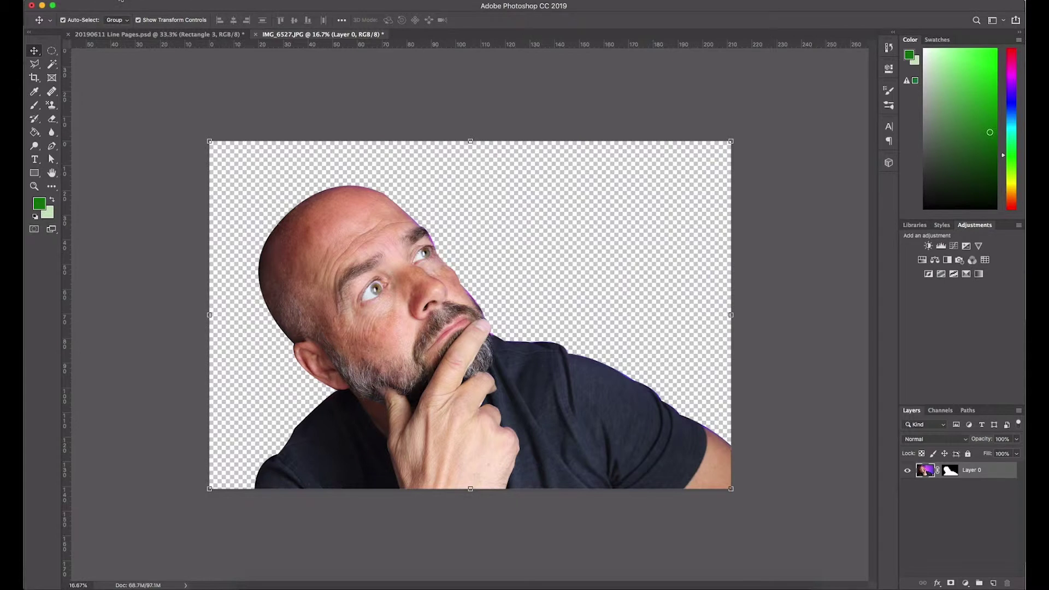
left_click(122, 5)
Create a new transparent document sized 1920 × 1080 px
left_click(131, 7)
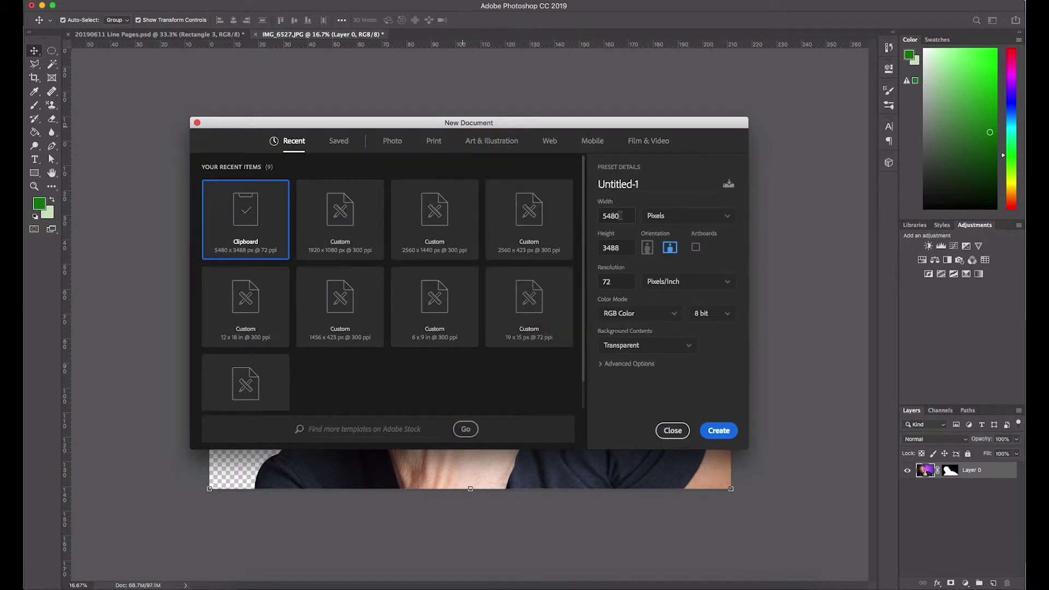
type("1920")
left_click(623, 249)
type("1080")
left_click(710, 433)
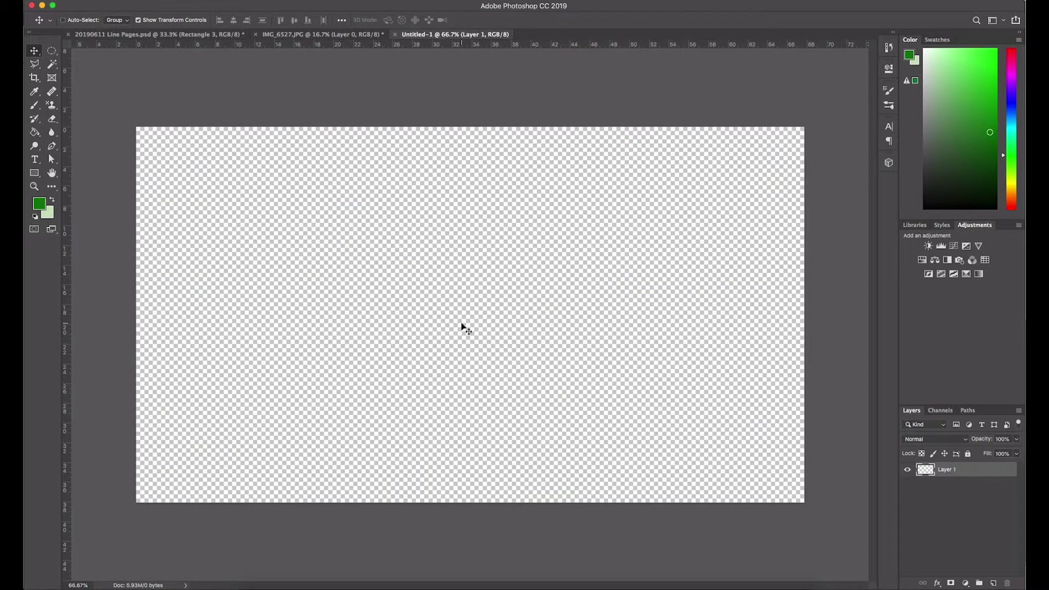
Paste the man into Untitled-1 and scale him to 29.24% at the canvas's bottom-left
key("ctrl+v")
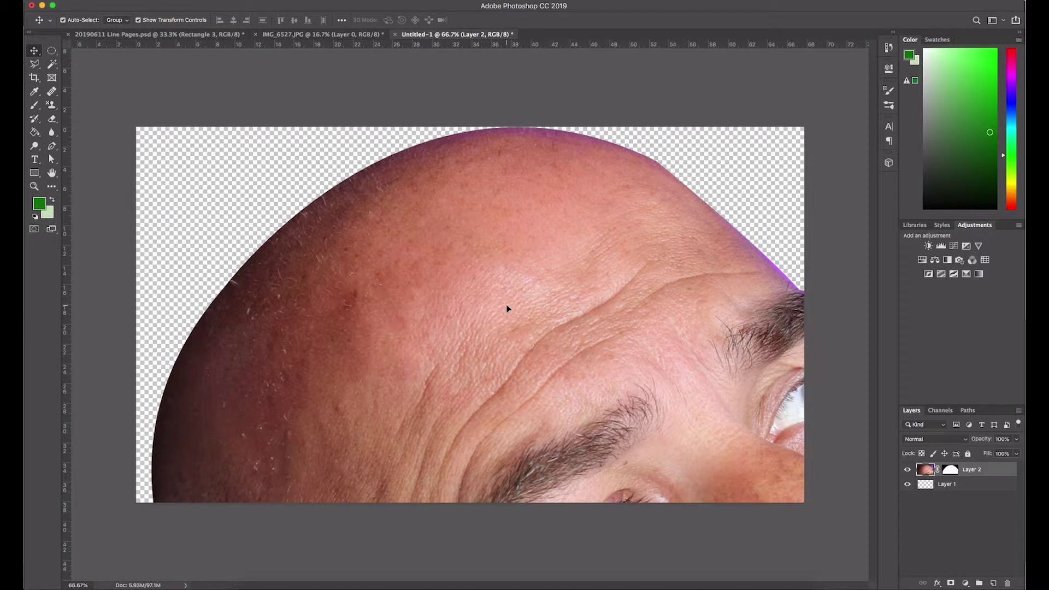
key("ctrl+minus")
key("ctrl+minus")
key("ctrl+minus")
key("ctrl+minus")
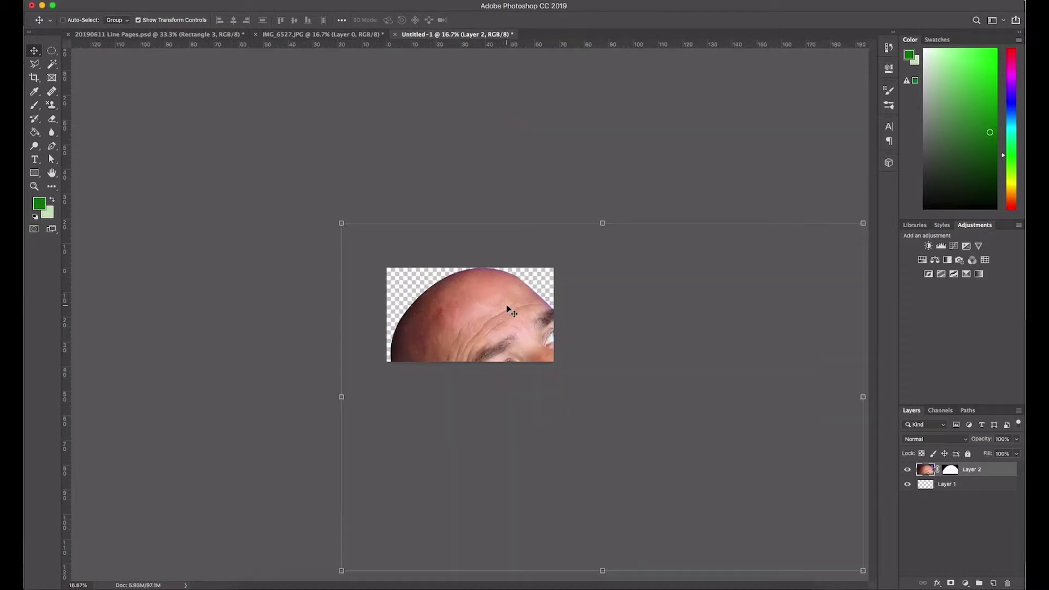
key("ctrl+minus")
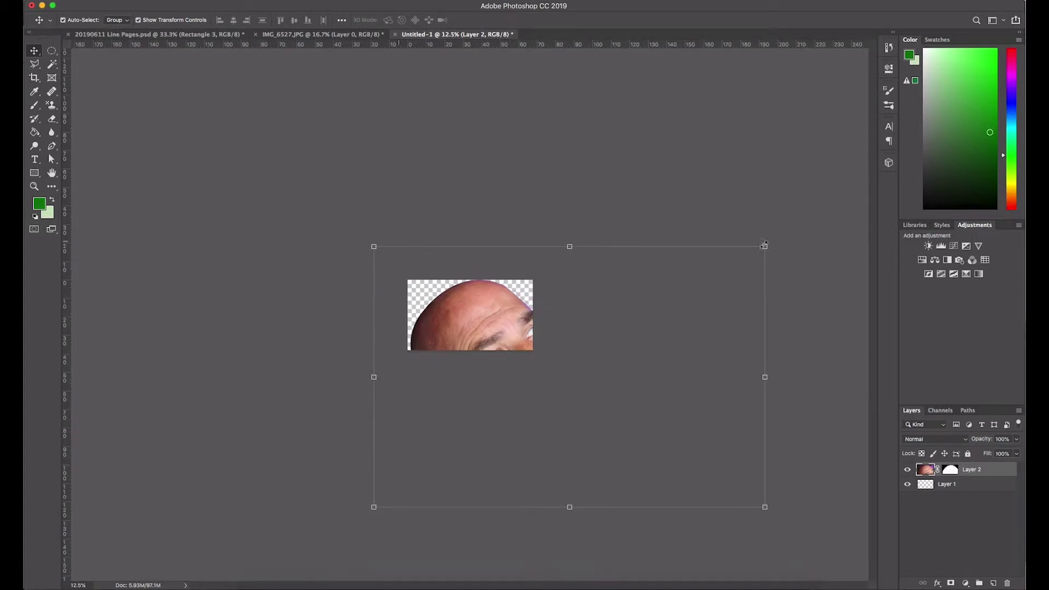
left_click_drag(765, 246, 590, 383)
left_click_drag(499, 336, 482, 348)
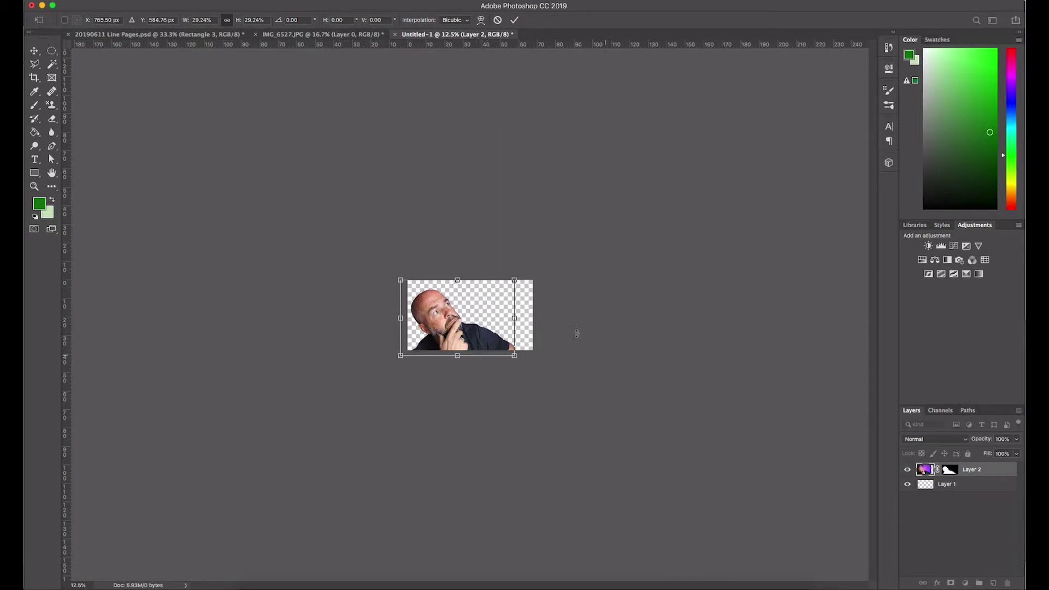
key("Escape")
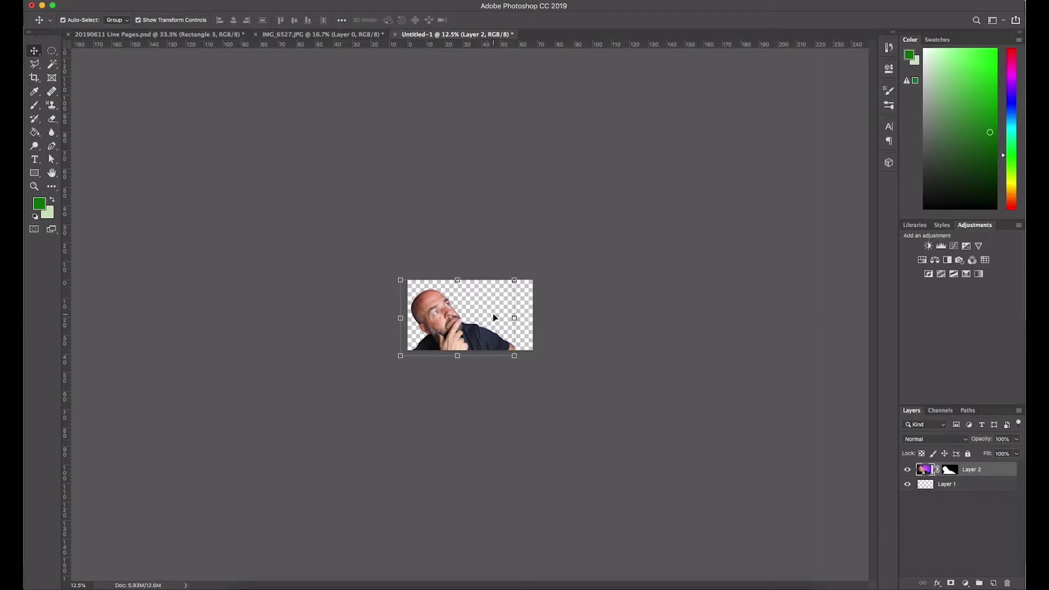
Select Layer 2 and open its Blending Options in the Layer Style dialog
left_click(555, 327)
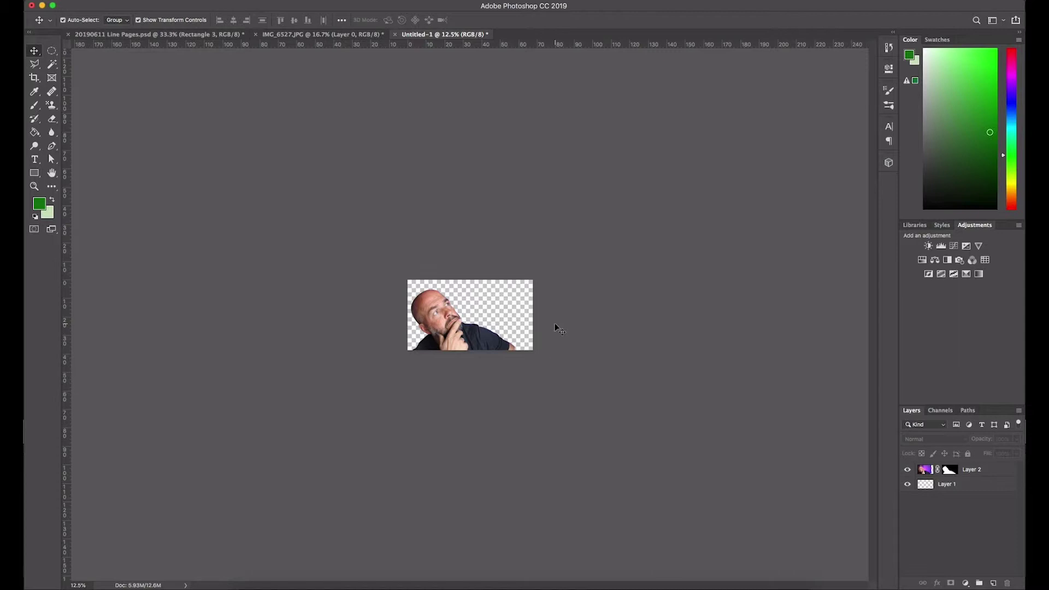
key("super+plus")
key("super+plus")
key("super+plus")
key("super+plus")
key("super+plus")
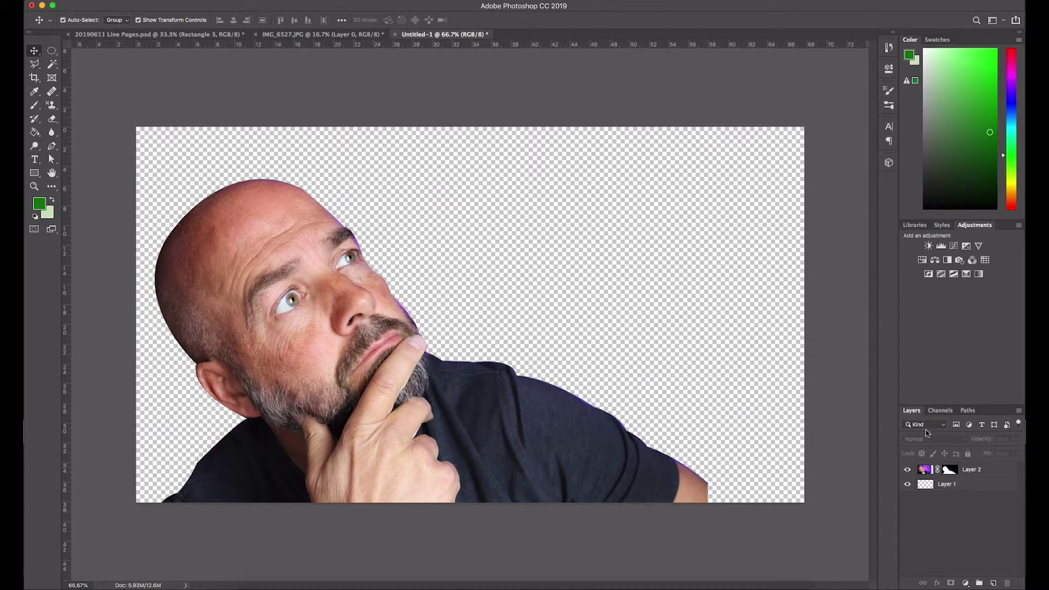
left_click(969, 469)
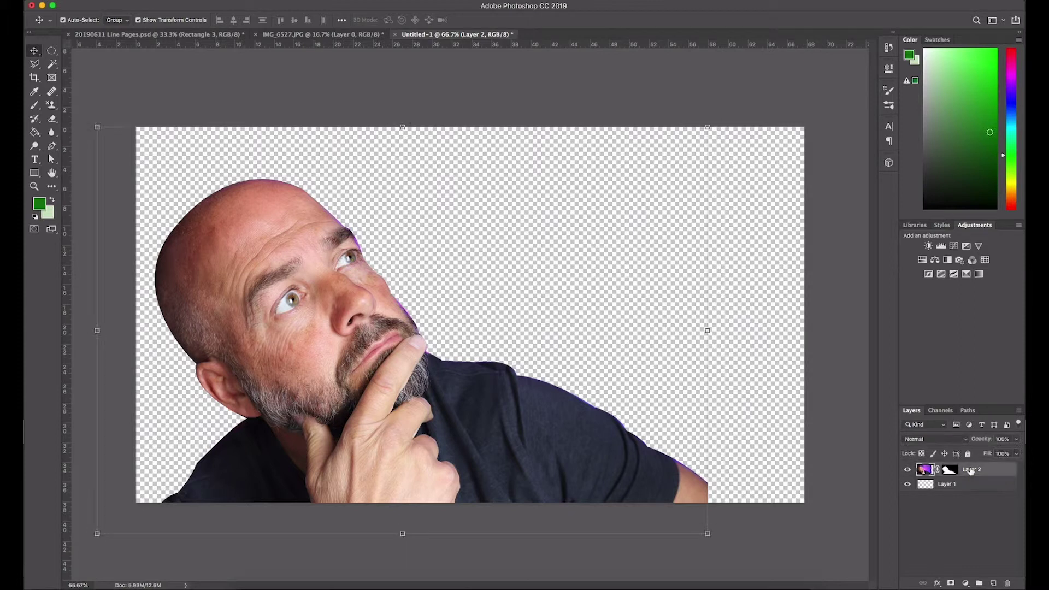
left_click(936, 583)
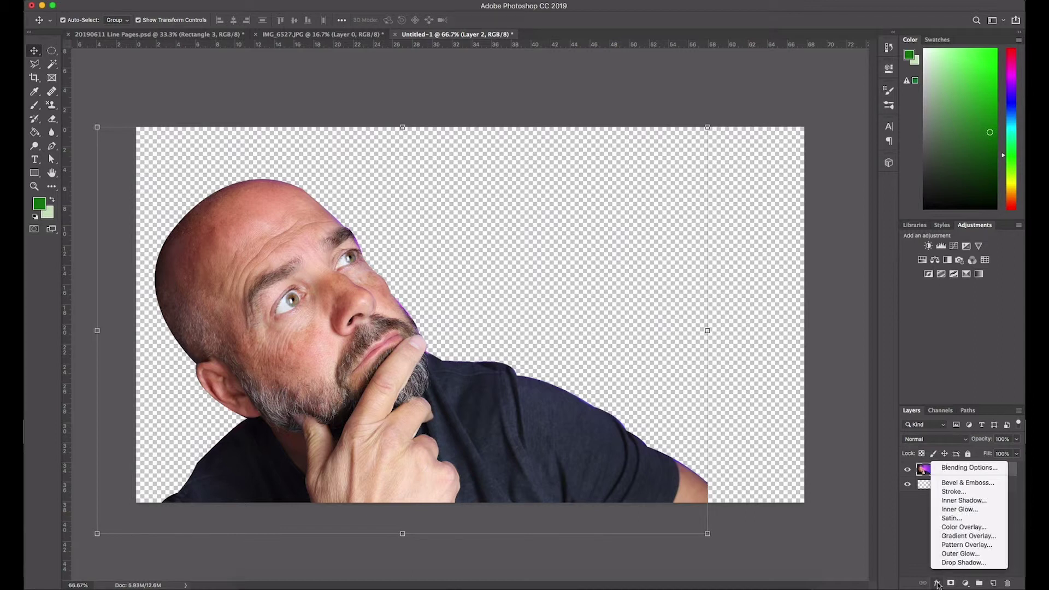
left_click(972, 468)
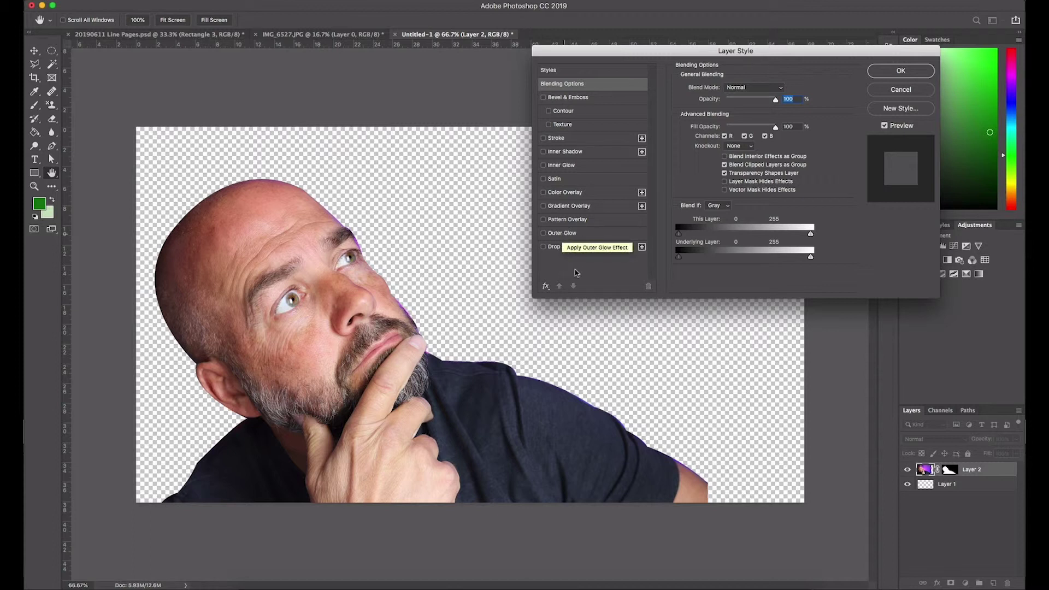
Enable a white Outer Glow with 100% spread and 18 px size
left_click(543, 233)
left_click(562, 233)
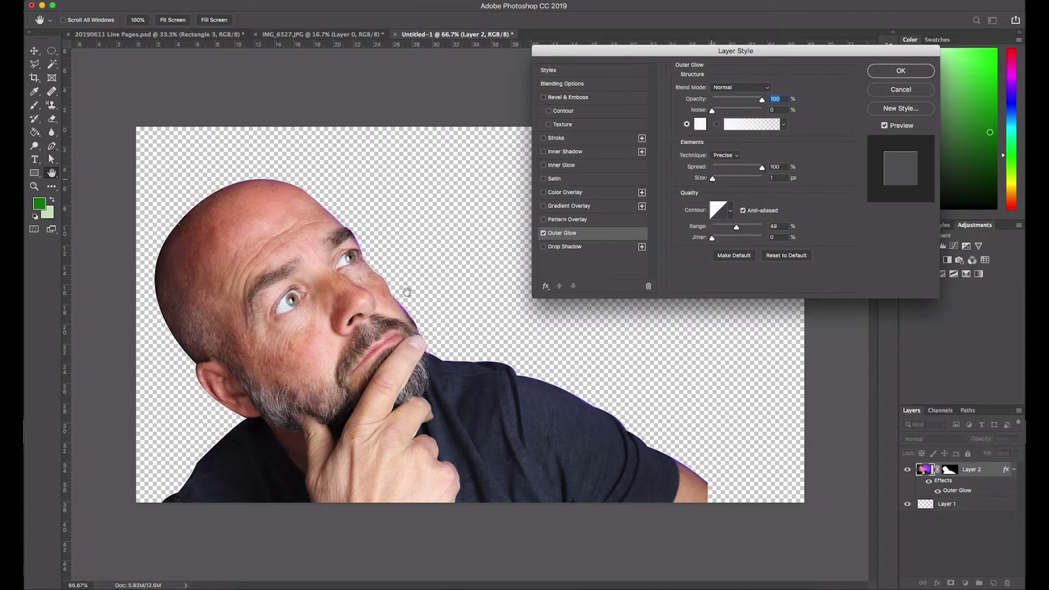
mouse_move(728, 175)
left_mouse_down()
mouse_move(755, 172)
mouse_move(735, 175)
left_mouse_up()
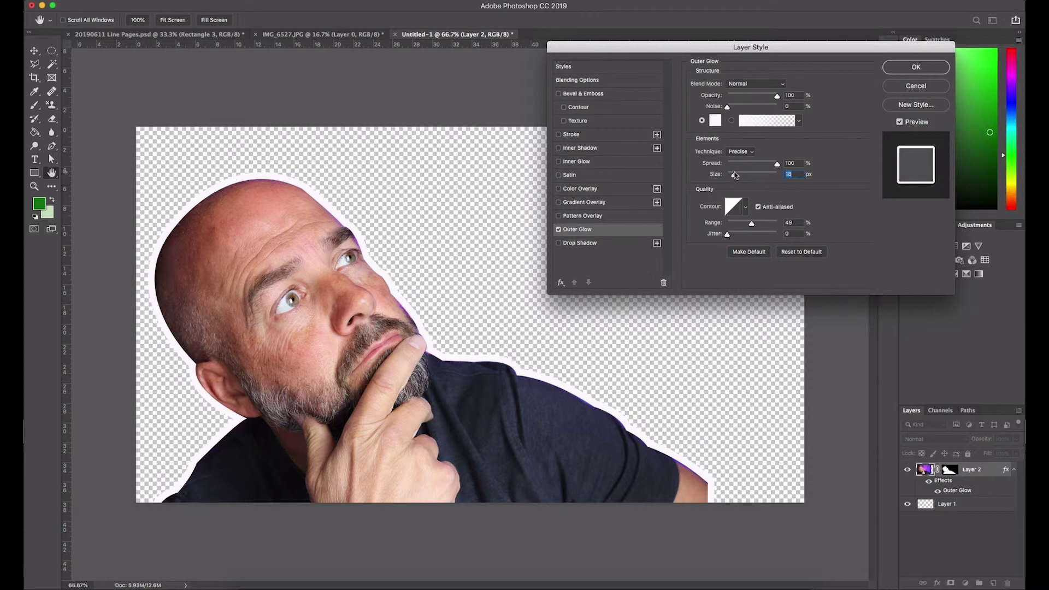
mouse_move(775, 164)
left_mouse_down()
mouse_move(724, 165)
mouse_move(786, 166)
left_mouse_up()
Turn on Drop Shadow and set it to 106 px size with 64% spread
left_click(613, 246)
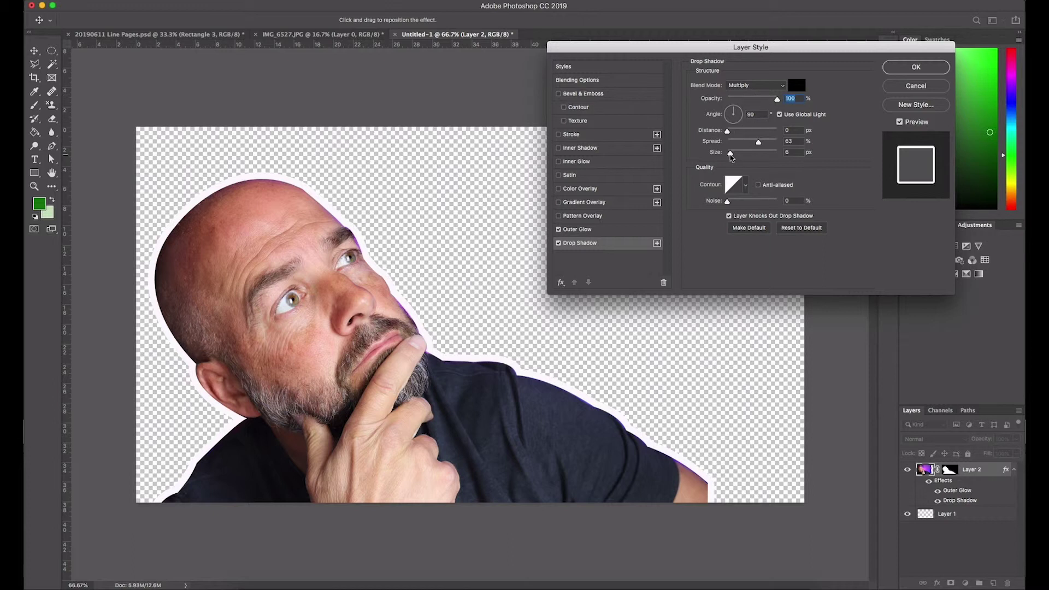
left_click_drag(731, 157, 747, 156)
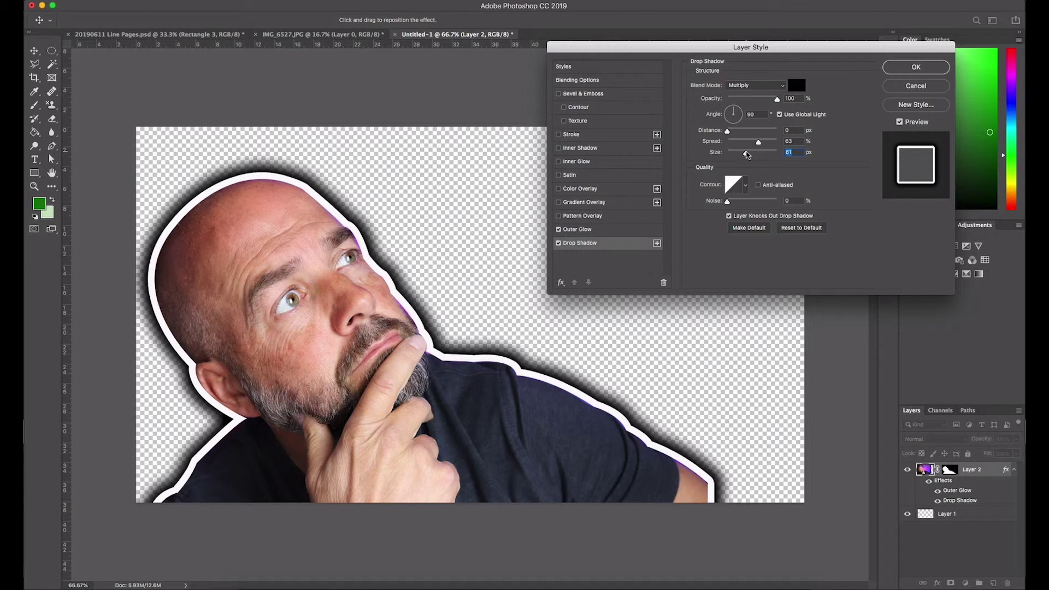
left_click_drag(747, 155, 759, 147)
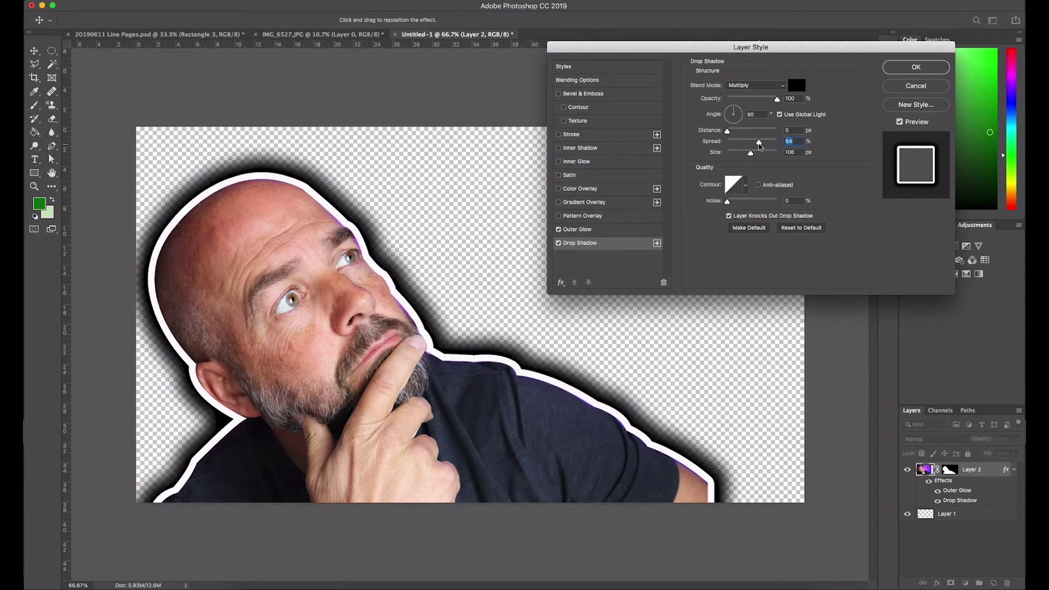